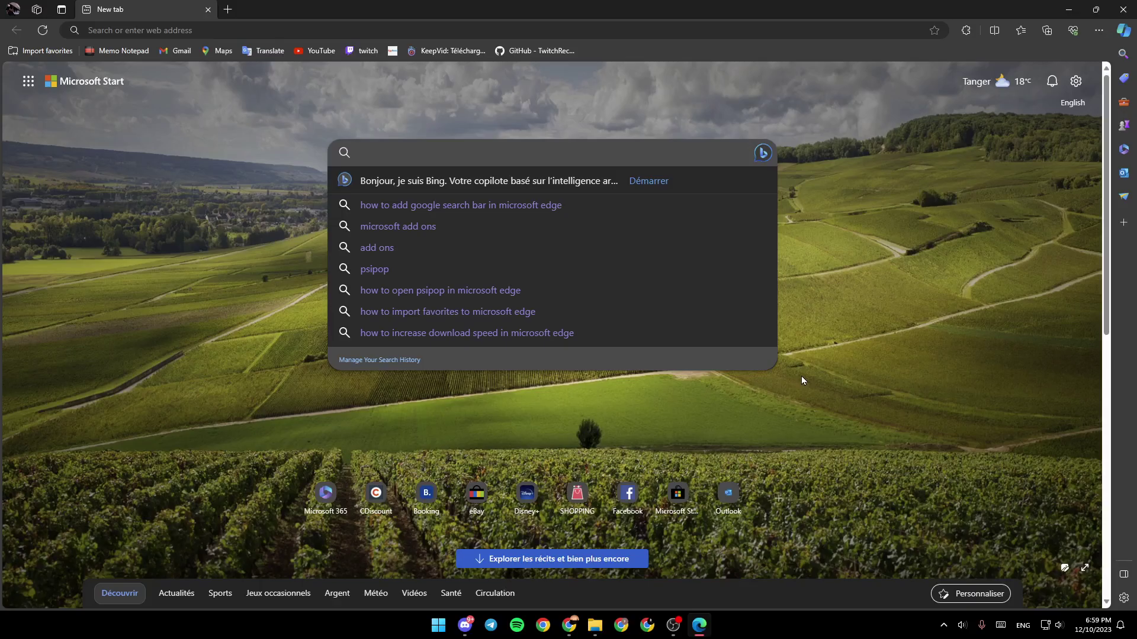
Launch the Settings app from the Start menu search for 'setti'
click(801, 376)
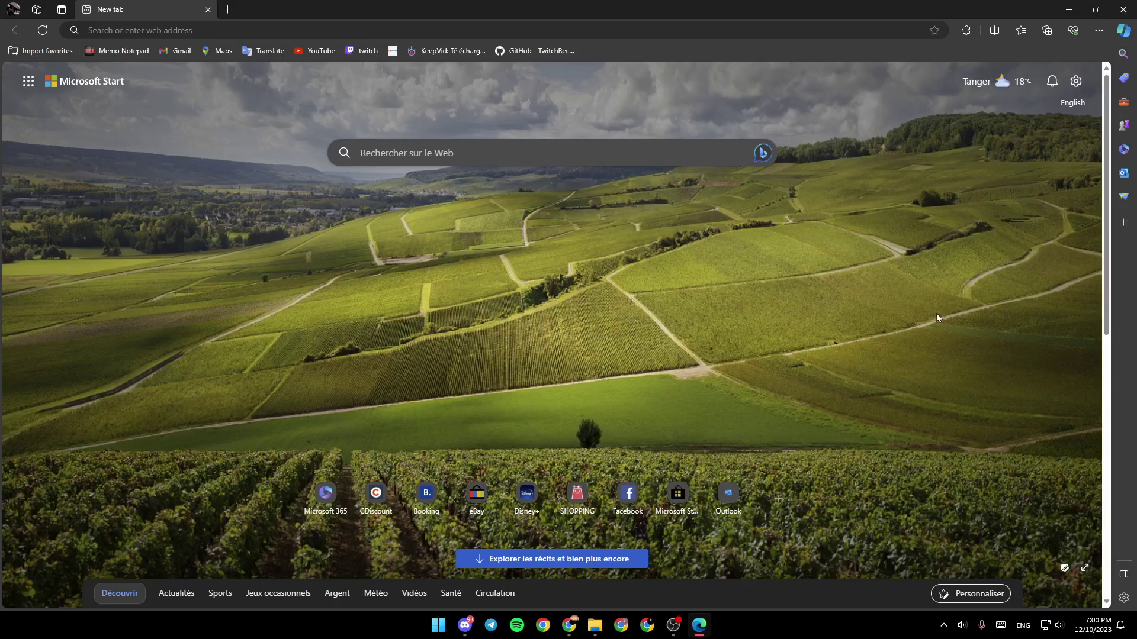
click(438, 626)
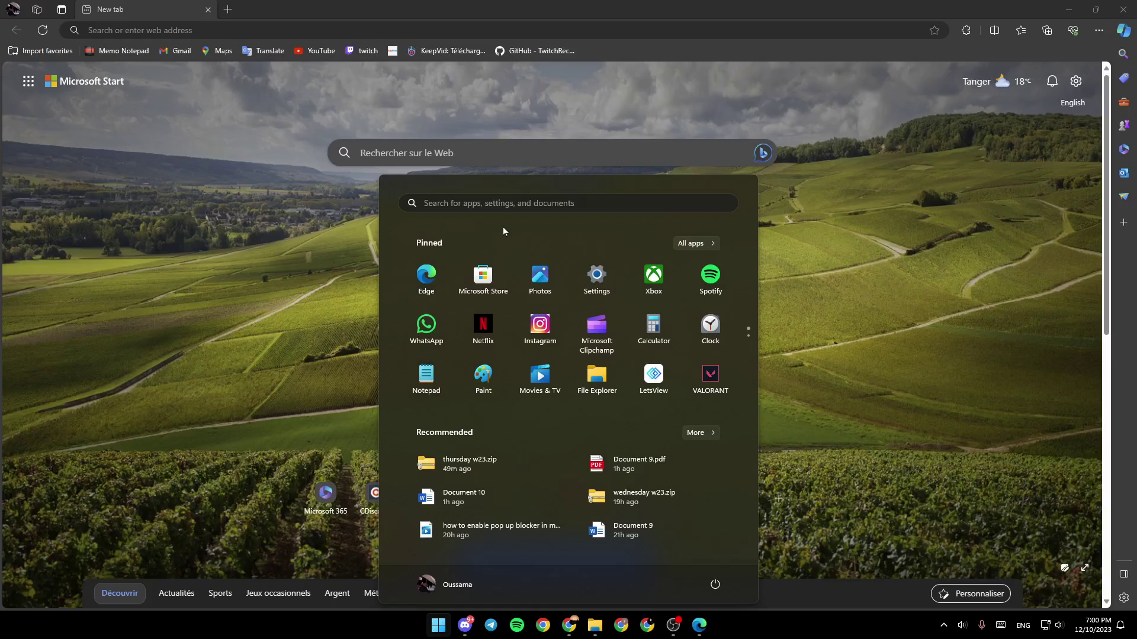
click(499, 203)
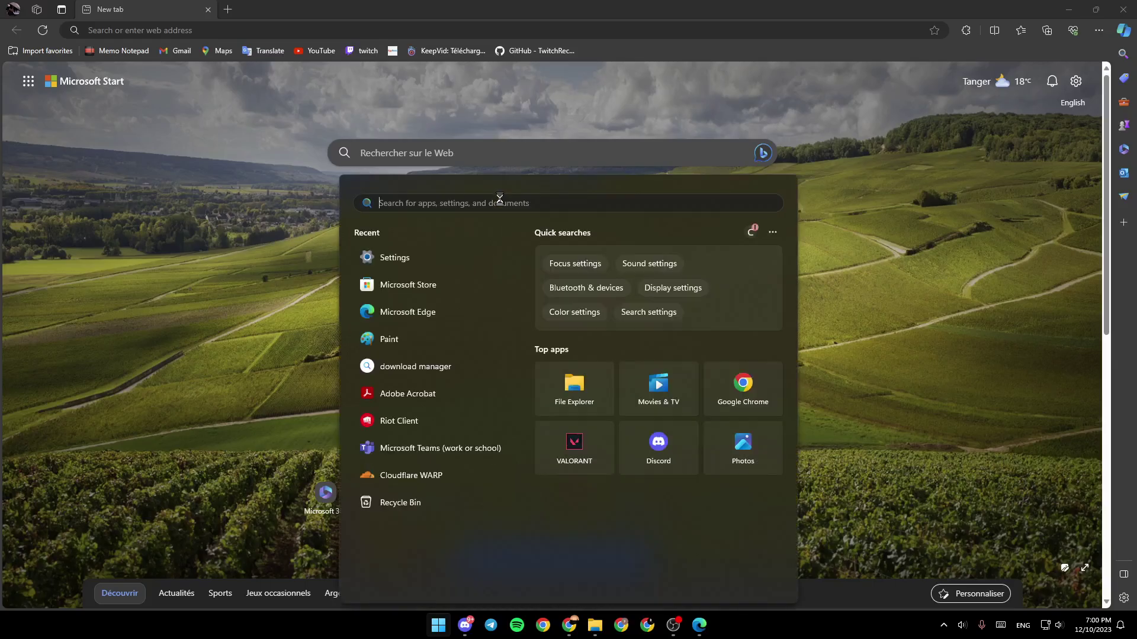
text(s)
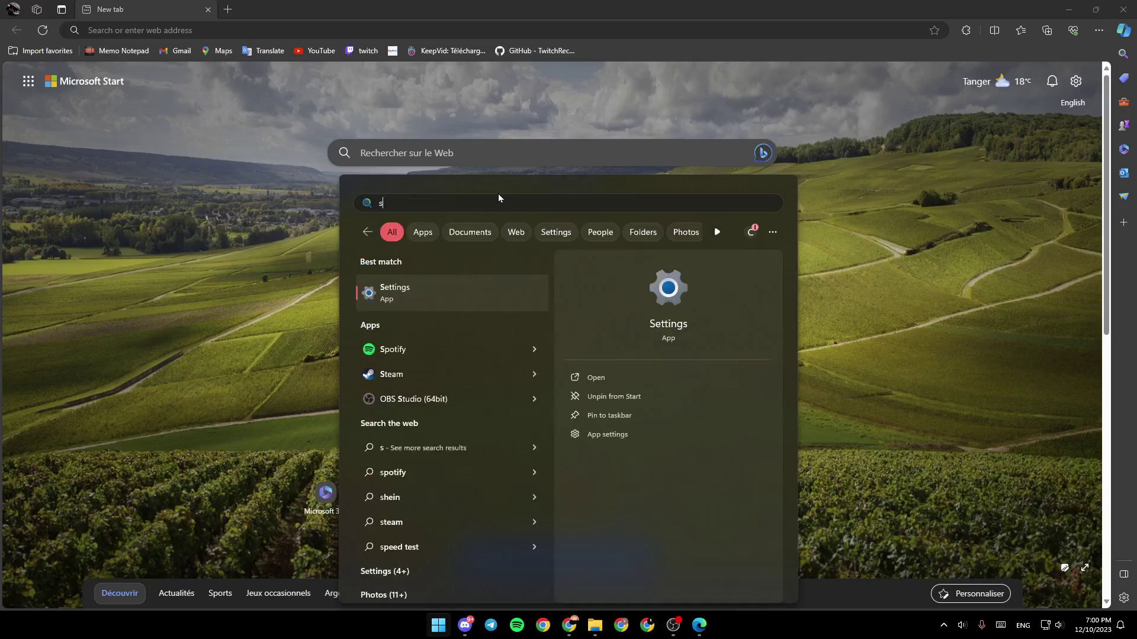
text(etti)
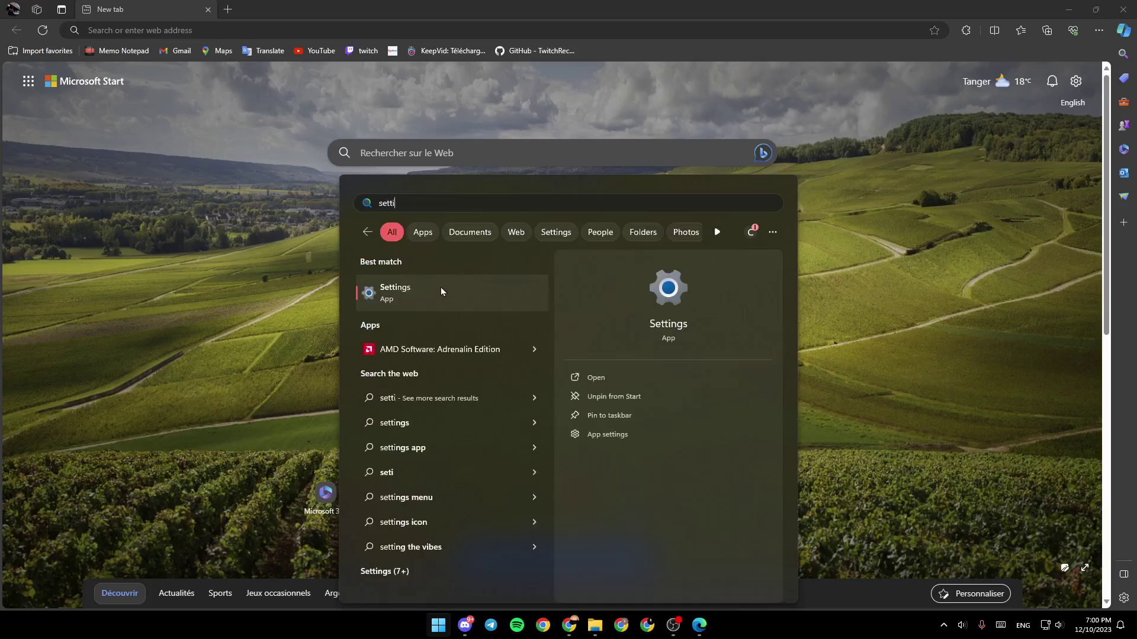
click(441, 287)
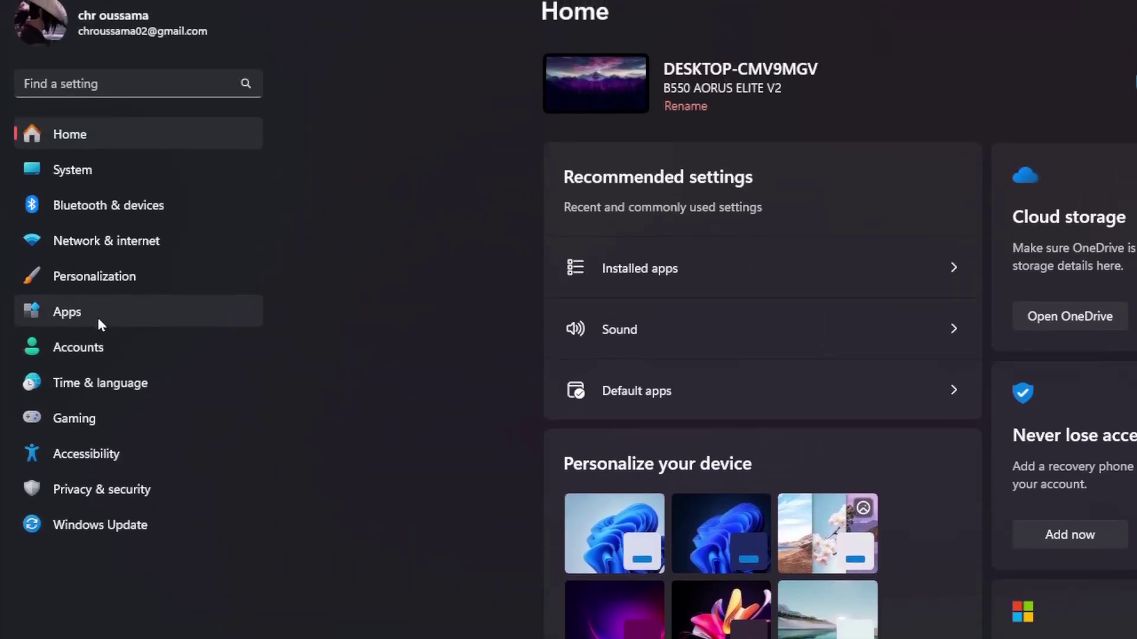
Switch to the Apps page from the Settings sidebar
click(97, 319)
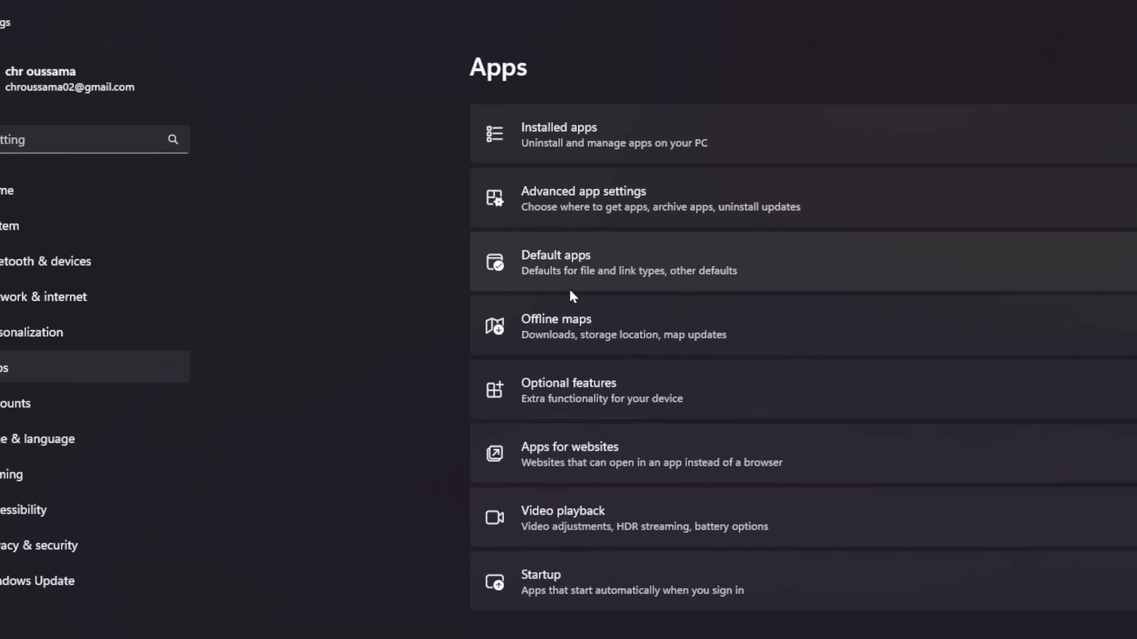
Reach Microsoft Edge's default apps page via Default apps, clearing stray typed characters
click(571, 284)
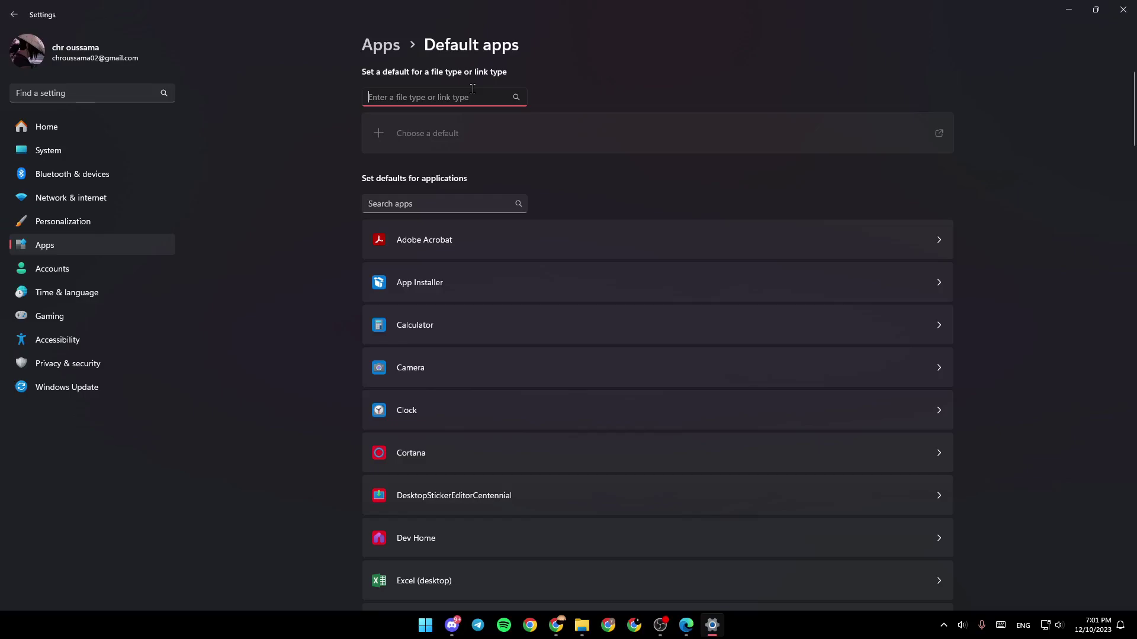
text(.p)
key(BackSpace)
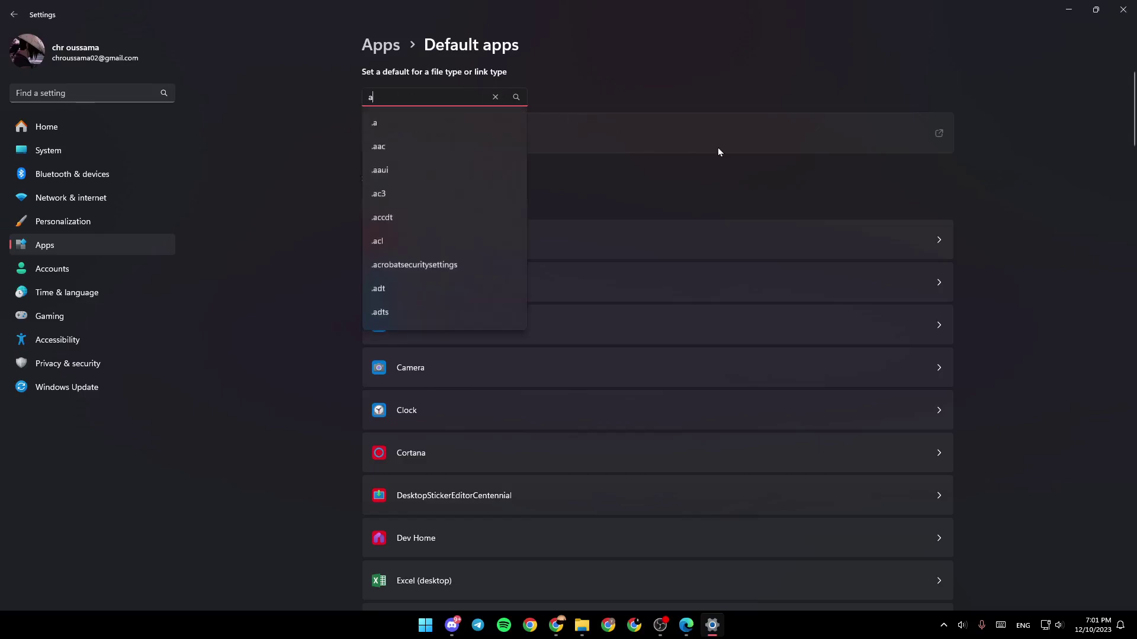
key(BackSpace)
drag(1130, 131, 1133, 249)
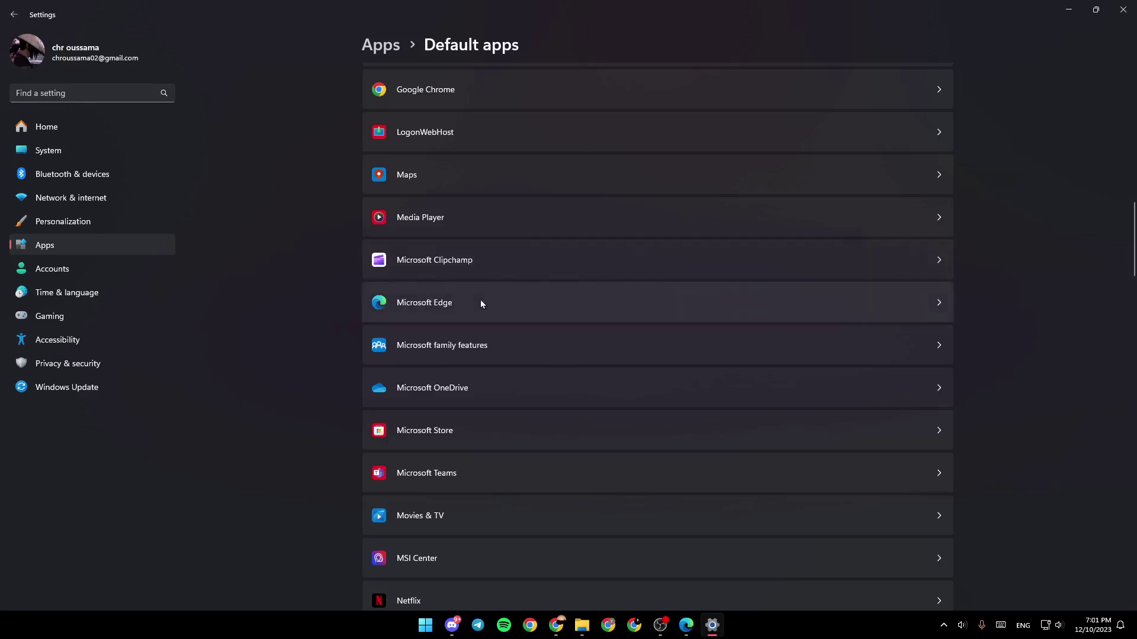
click(432, 305)
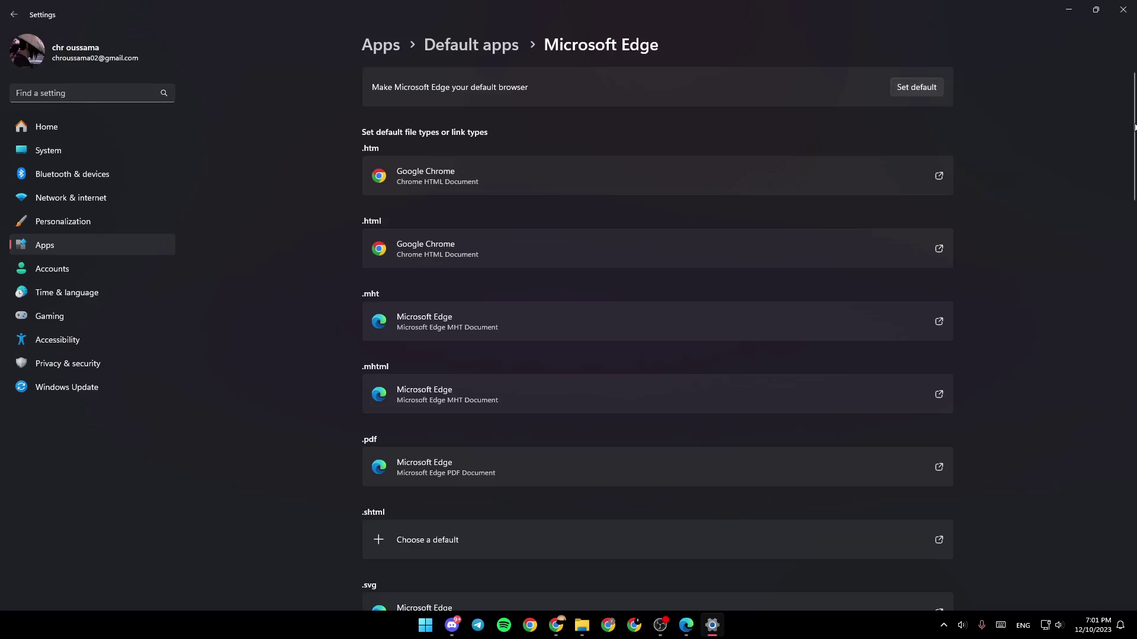
scroll(602, 298, down, 2)
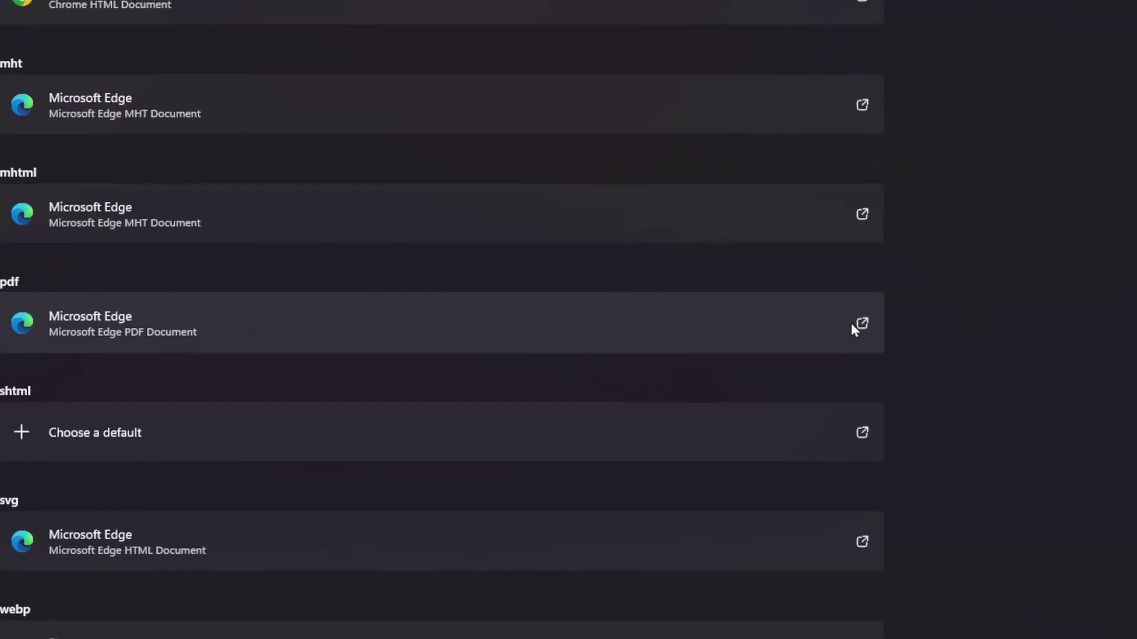
click(842, 322)
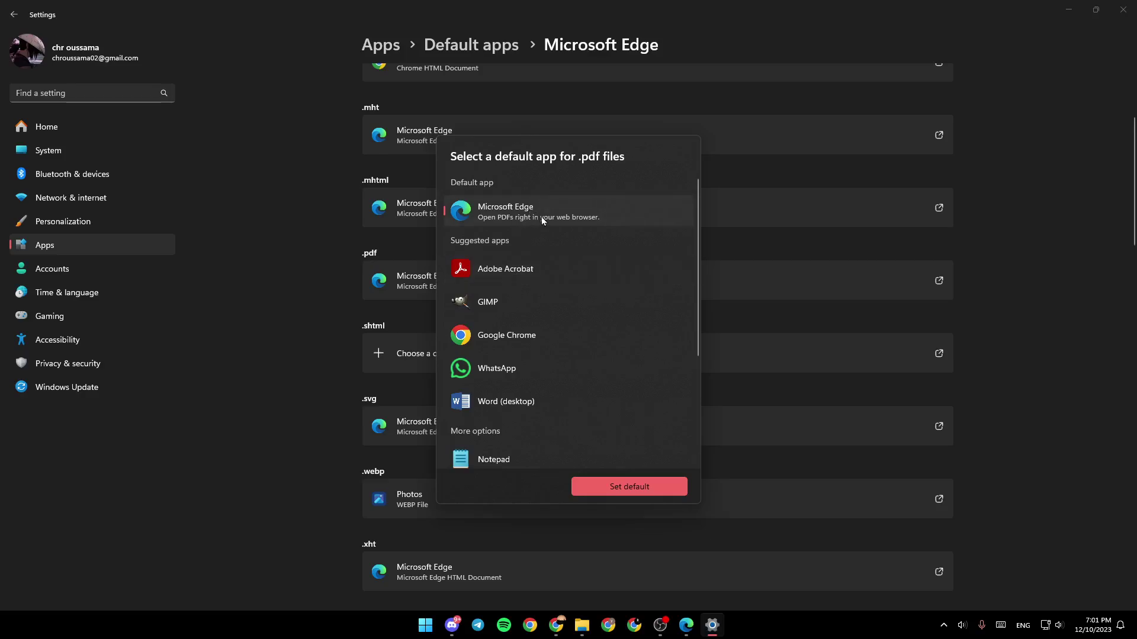
click(633, 486)
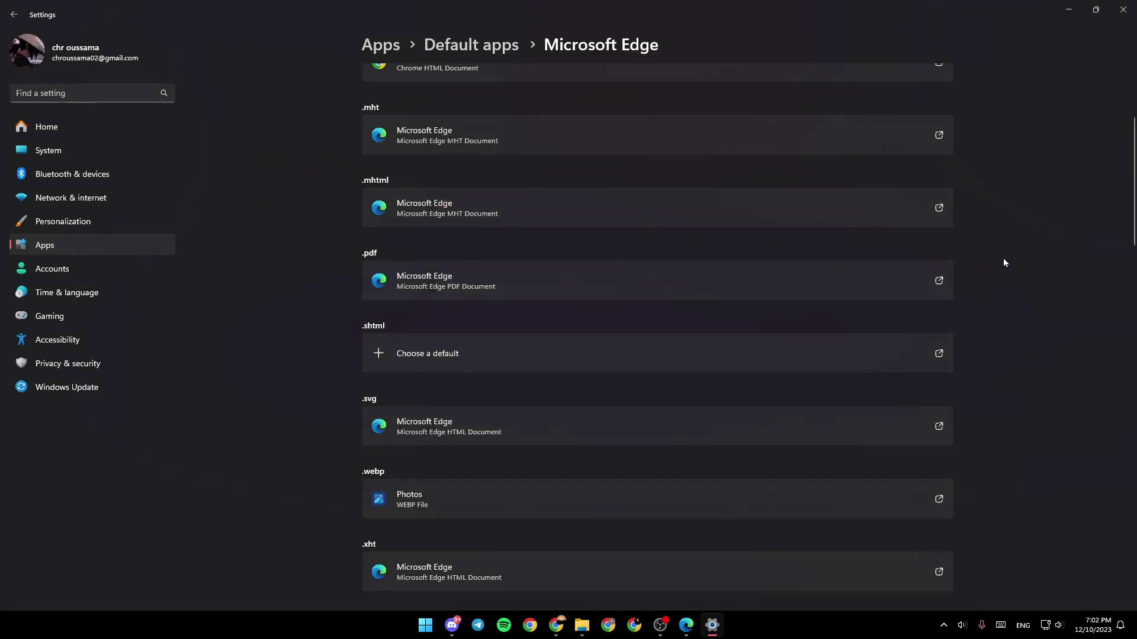
scroll(1129, 209, up, 3)
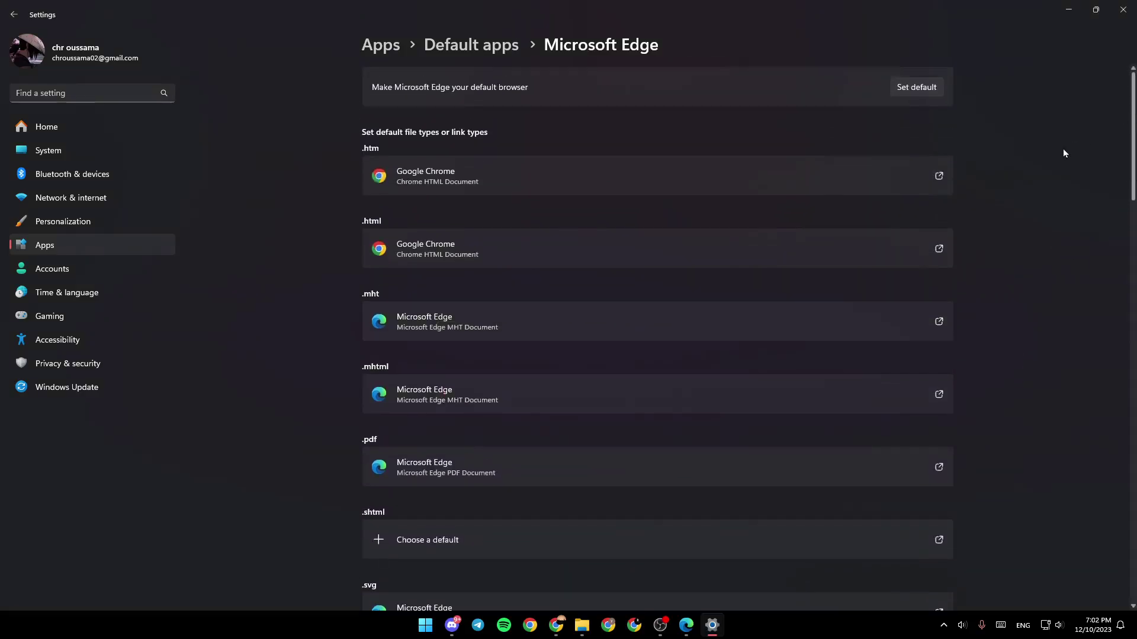